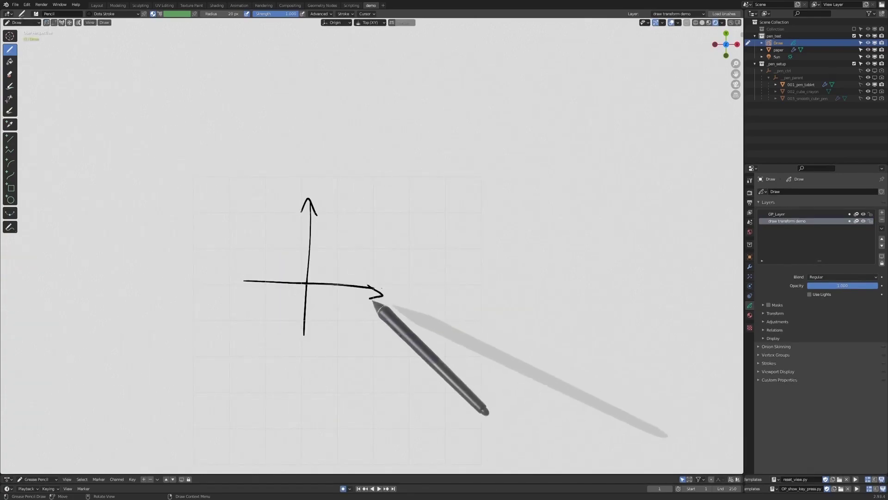
Orbit the viewport around the hand-drawn cross until it faces the view squarely.
mouse_move(374, 301)
middle_down()
mouse_move(353, 268)
mouse_move(334, 197)
middle_up()
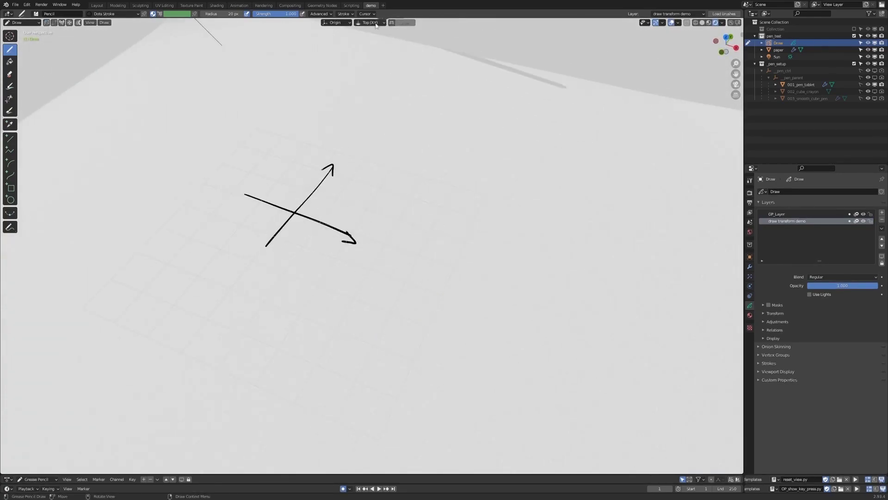
click(357, 65)
middle_drag(357, 65, 340, 198)
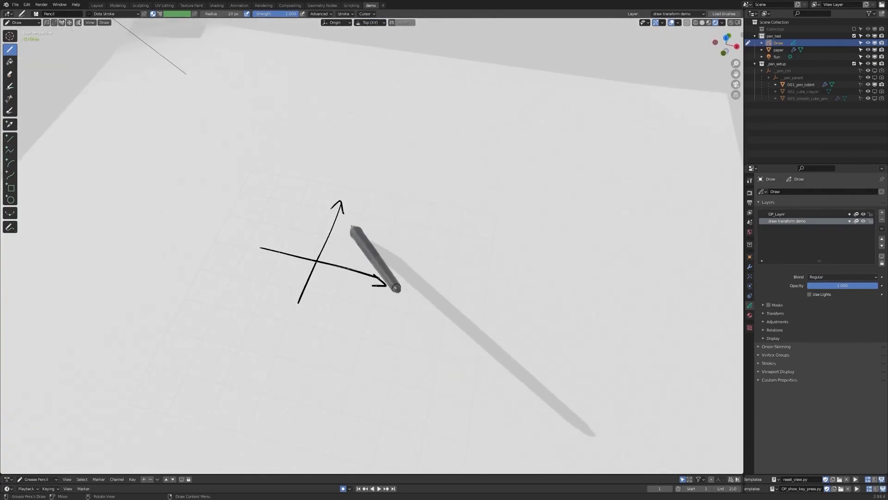
mouse_move(375, 250)
middle_down()
mouse_move(348, 278)
mouse_move(375, 224)
middle_up()
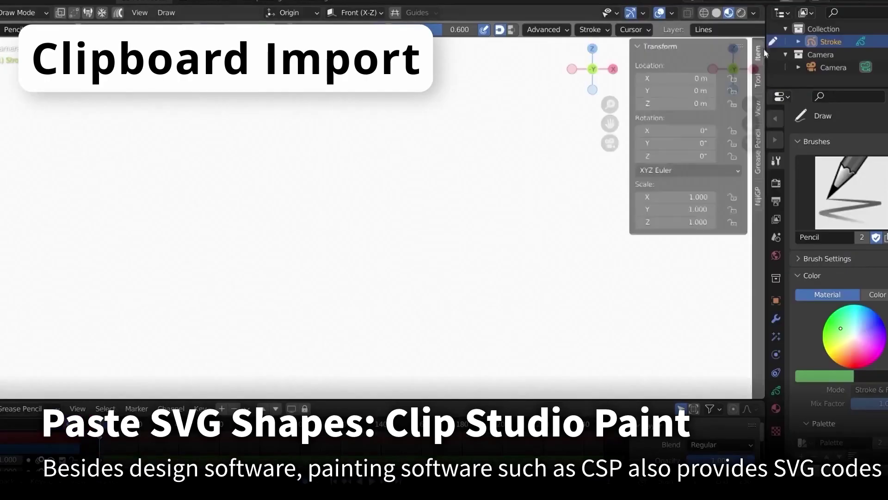
Paste the SVG girl as strokes, show its layers, and confirm the weight transfer to the rig.
click(695, 224)
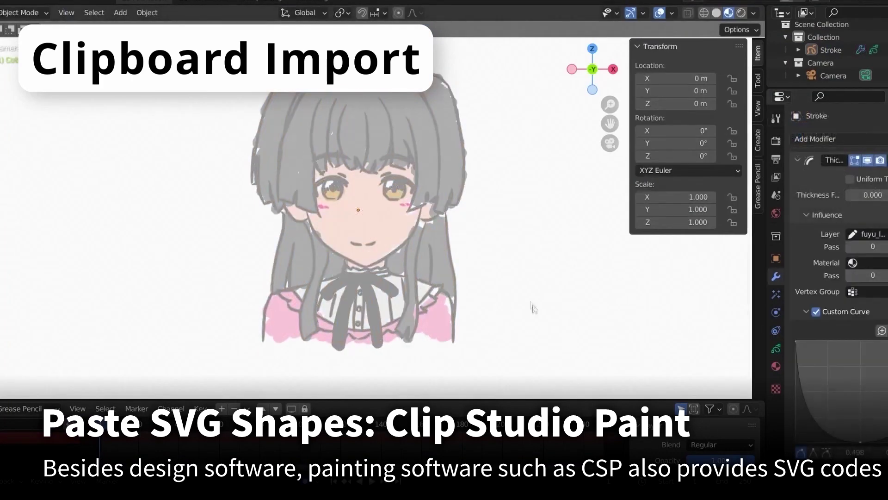
click(777, 347)
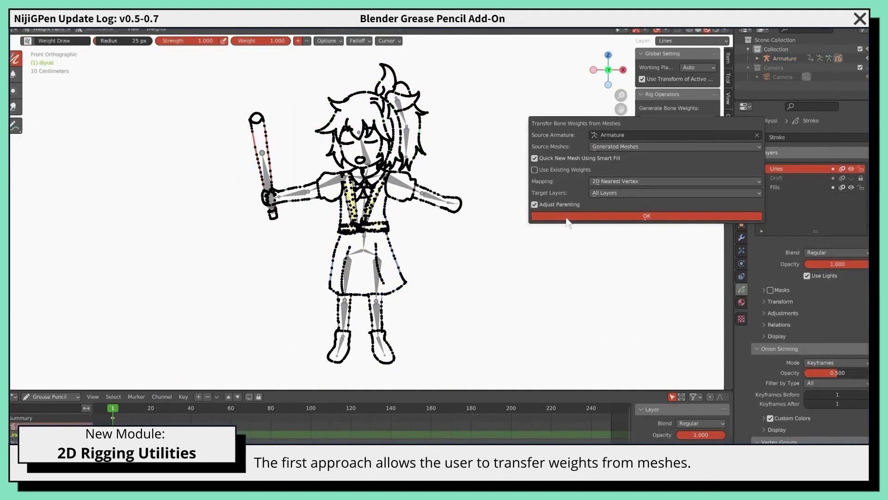
click(567, 218)
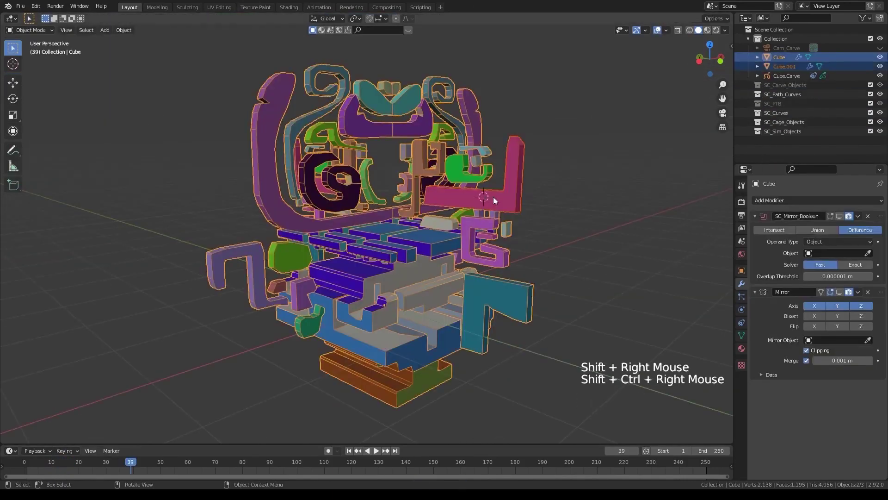
Separate the carved cube into objects and move one piece away with G.
click(493, 196)
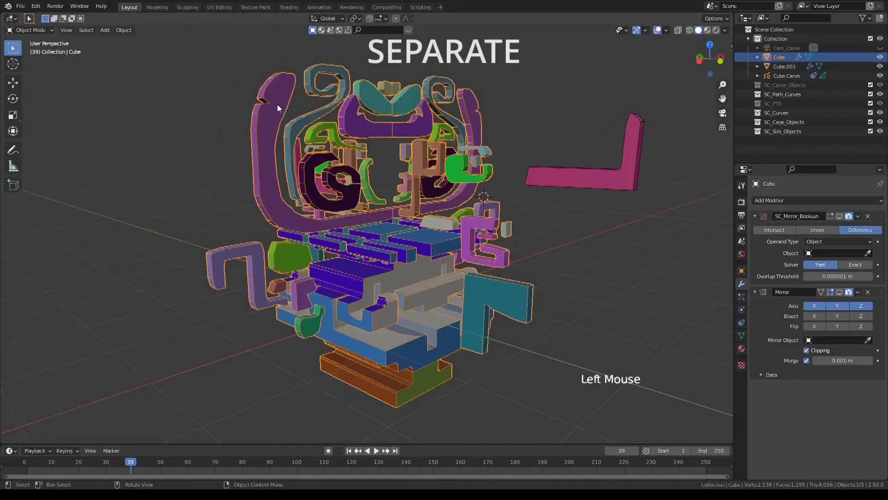
ctrl+shift+right_click(493, 196)
click(494, 197)
key(g)
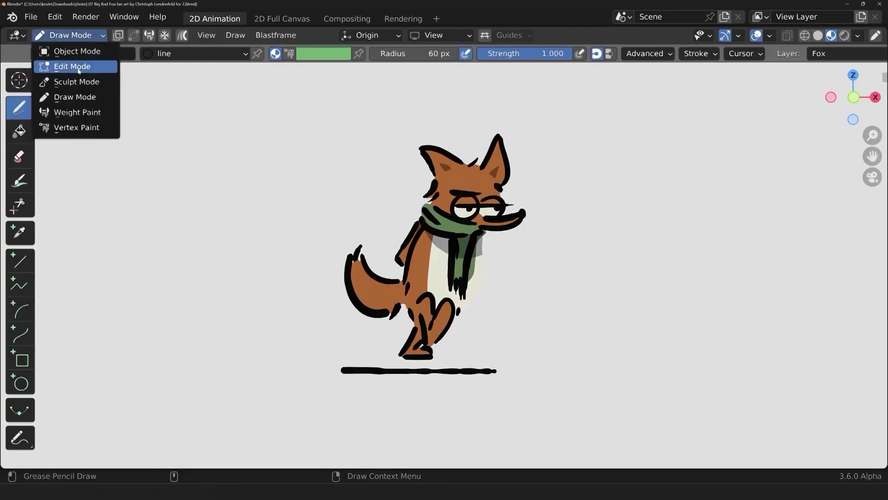
Switch the drawing through Edit and Sculpt modes and the chair into Texture Paint.
click(79, 68)
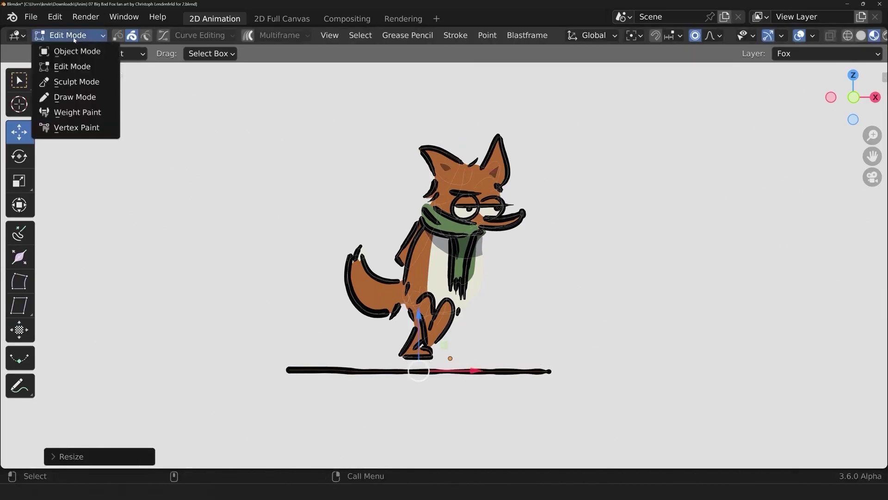
click(77, 81)
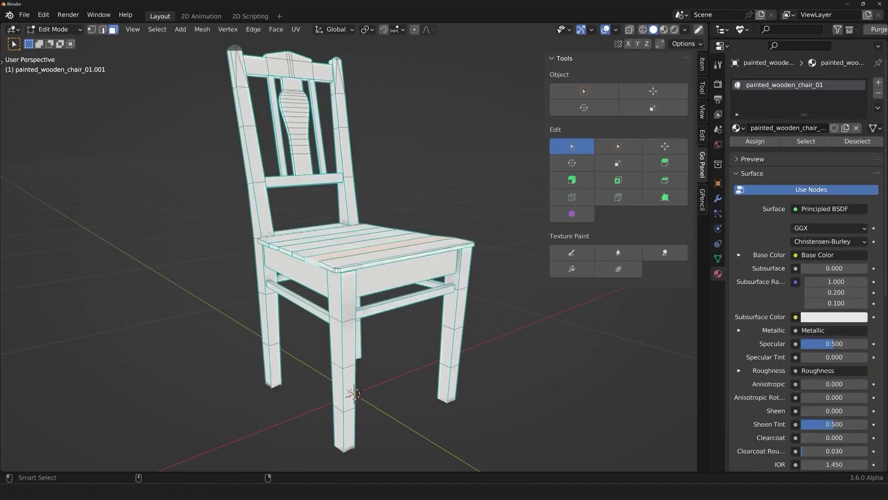
click(557, 270)
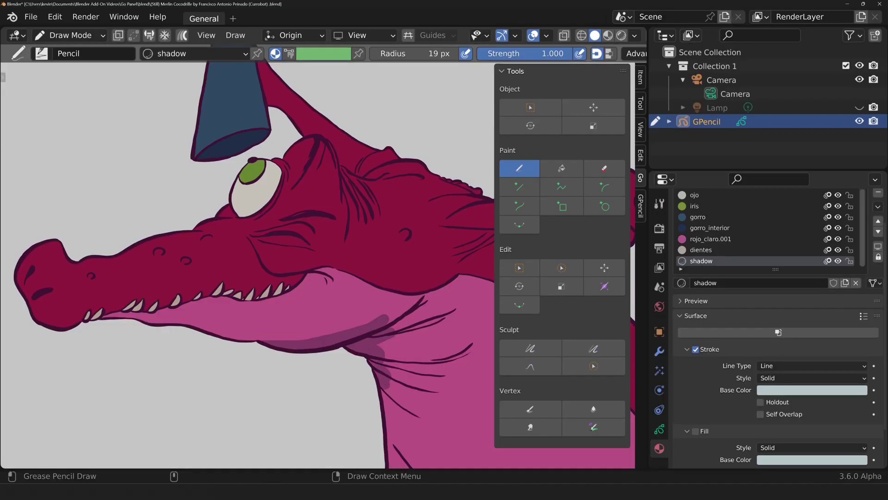
click(601, 286)
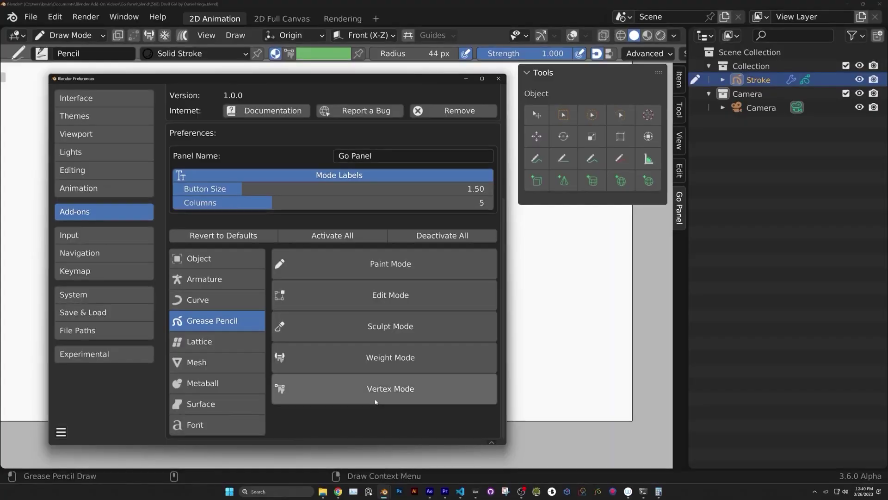
Enable the Vertex, Weight, Sculpt, Edit and Paint Mode sections in Go Panel preferences.
click(375, 389)
click(378, 357)
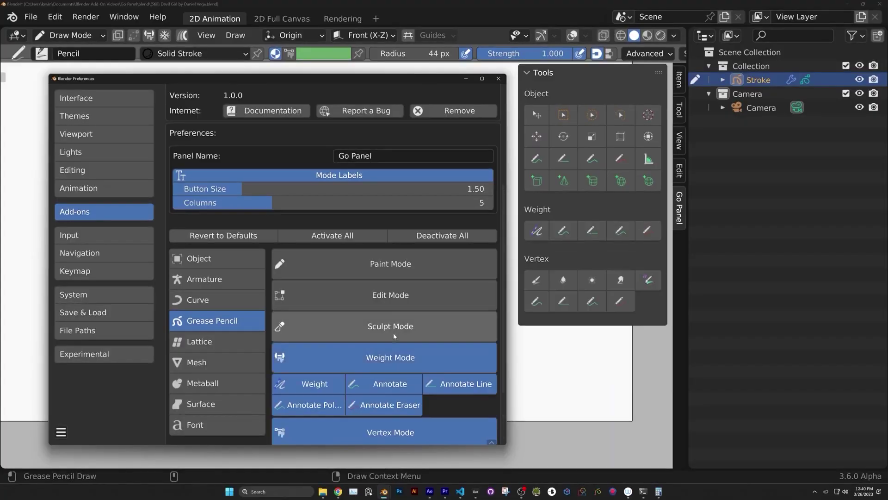
click(382, 326)
click(386, 295)
click(392, 264)
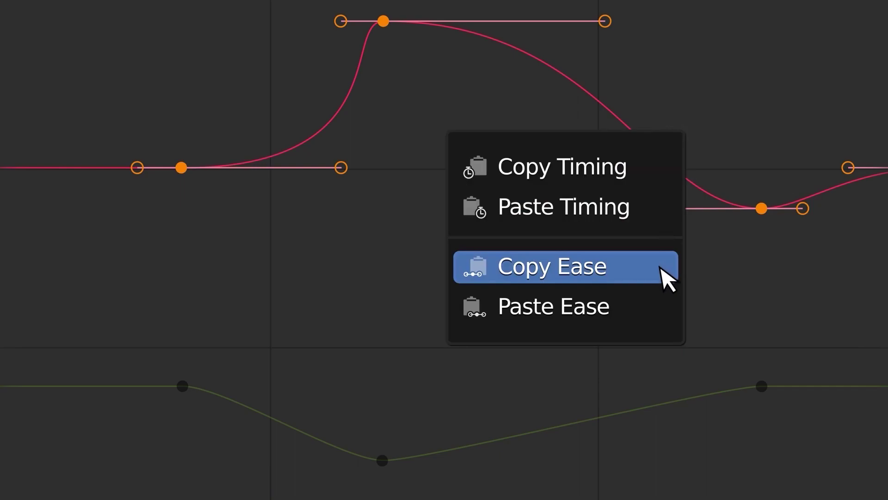
Copy keyframe easing, then copy the cube's animation onto Ghost and Robot.
click(668, 280)
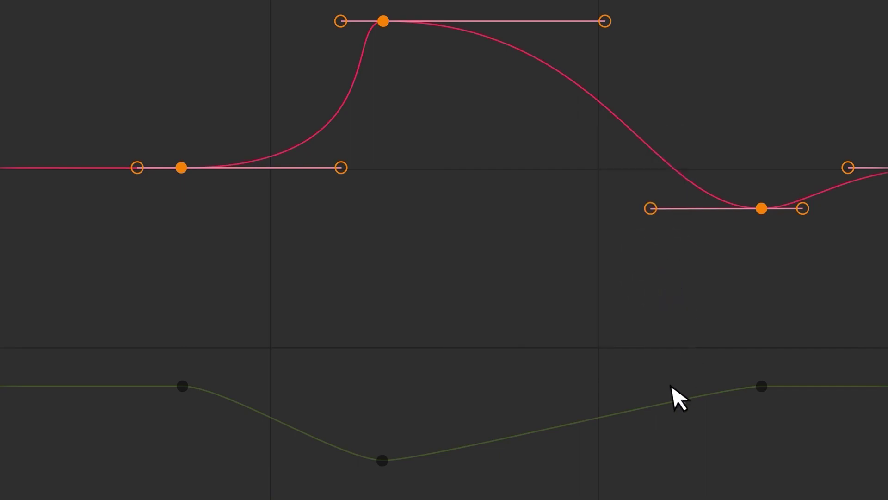
right_click(668, 416)
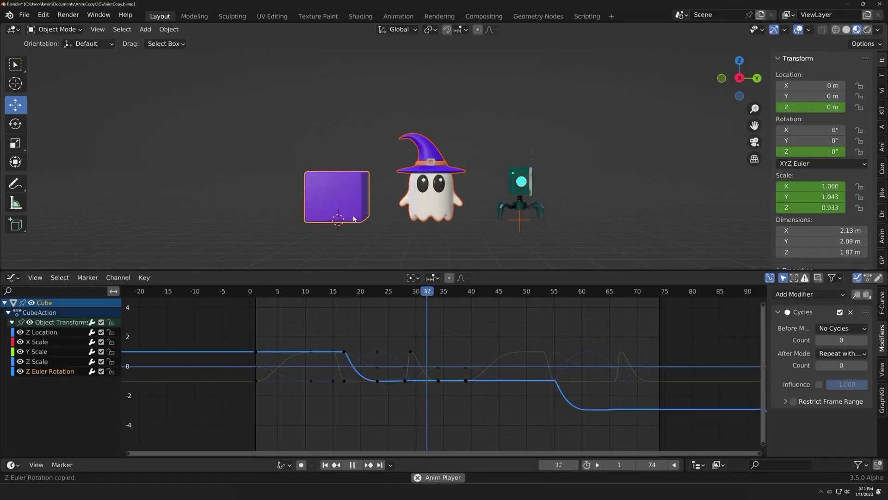
right_click(344, 121)
click(409, 315)
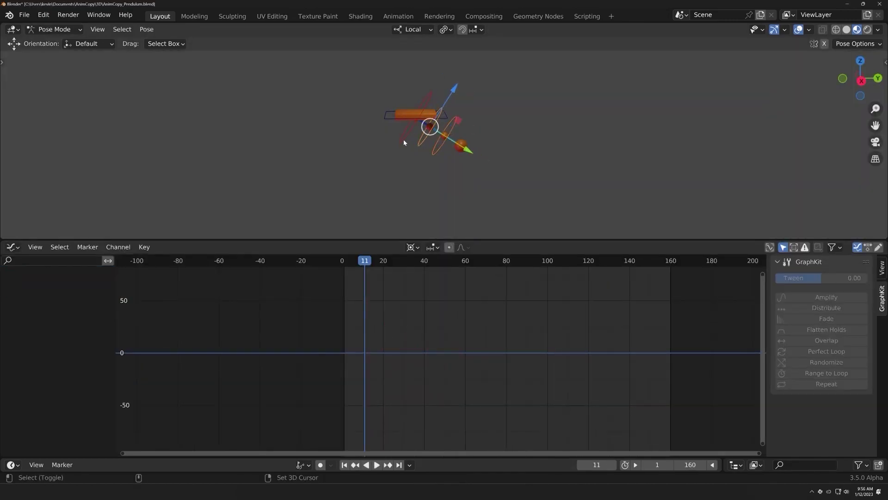
Copy Bone.001's animation onto the other selected bones and the FK-Spine bone.
shift+click(404, 142)
right_click(404, 141)
click(457, 240)
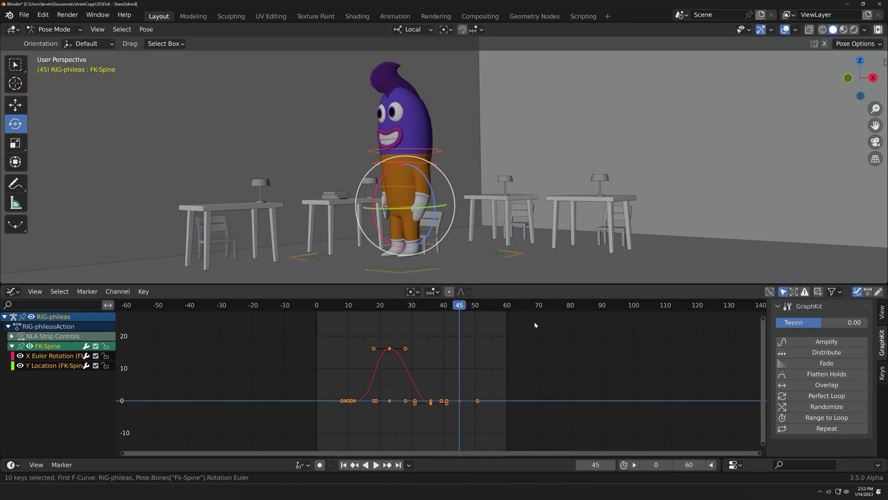
shift+click(400, 185)
key(shift+r)
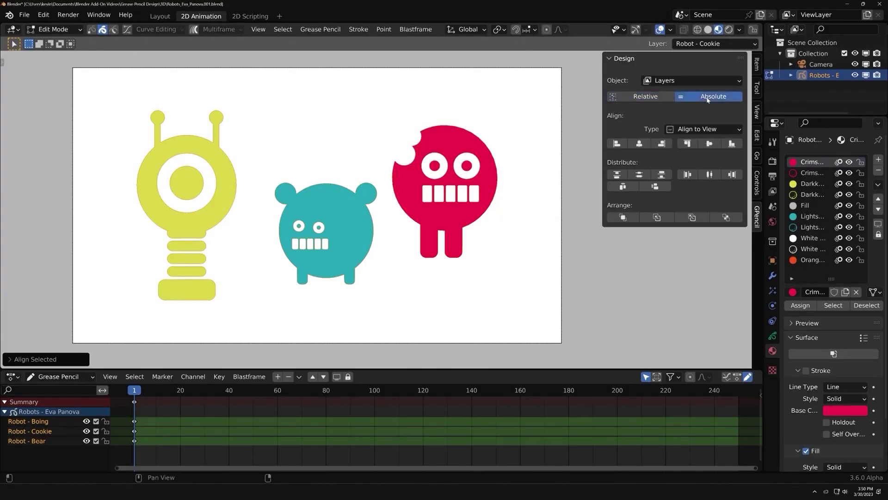
Align the three robots to a horizontal centre and distribute them evenly vertically.
click(640, 143)
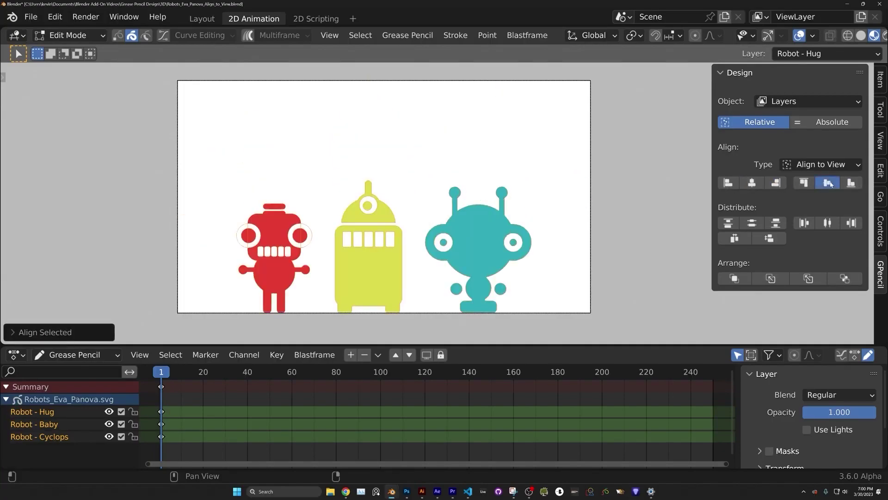
click(753, 183)
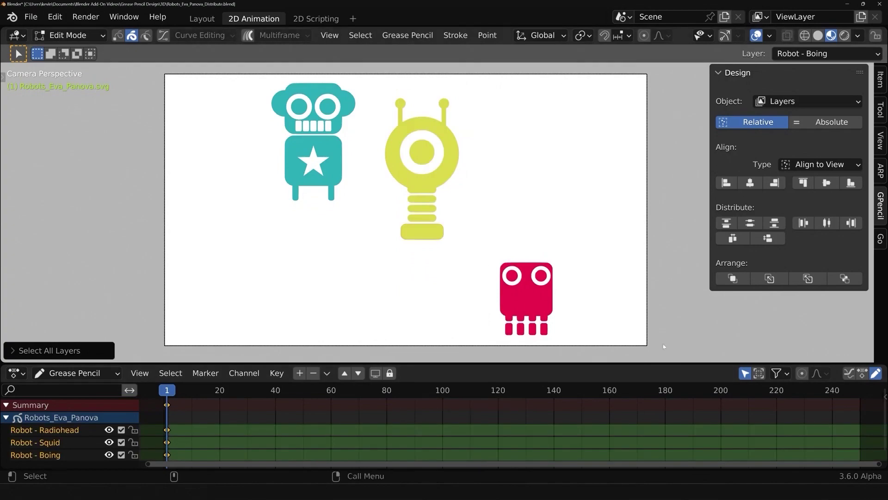
click(725, 223)
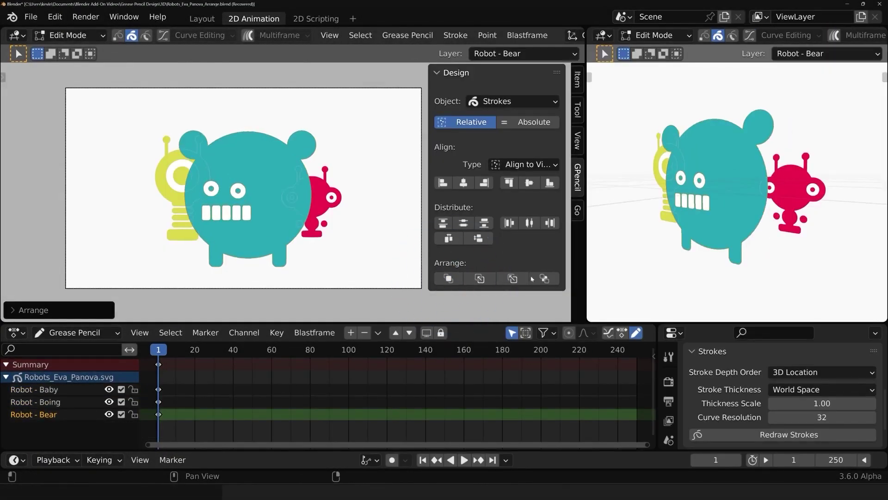
Reorder the teal bear and red Squid robot in the stacking order.
click(544, 278)
click(481, 279)
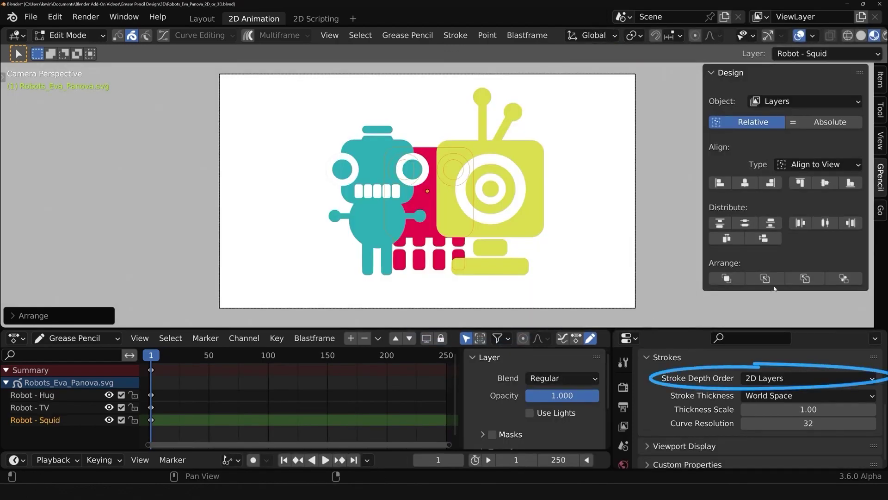
click(765, 278)
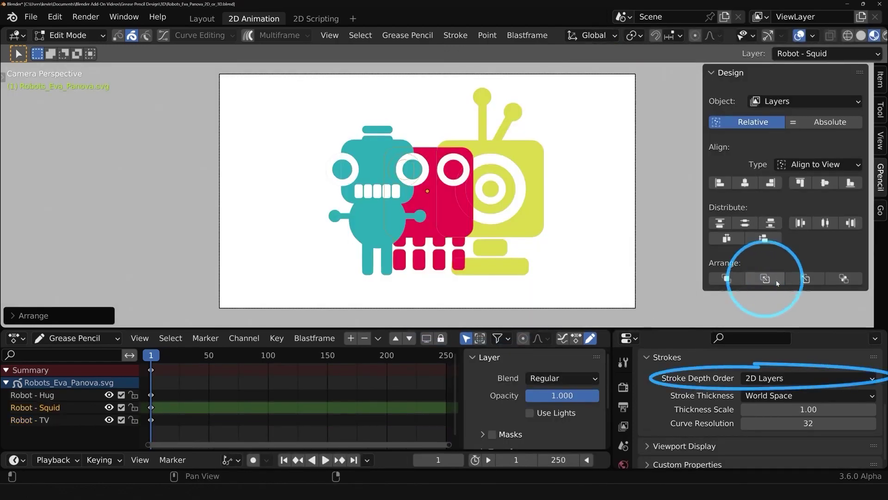
click(805, 278)
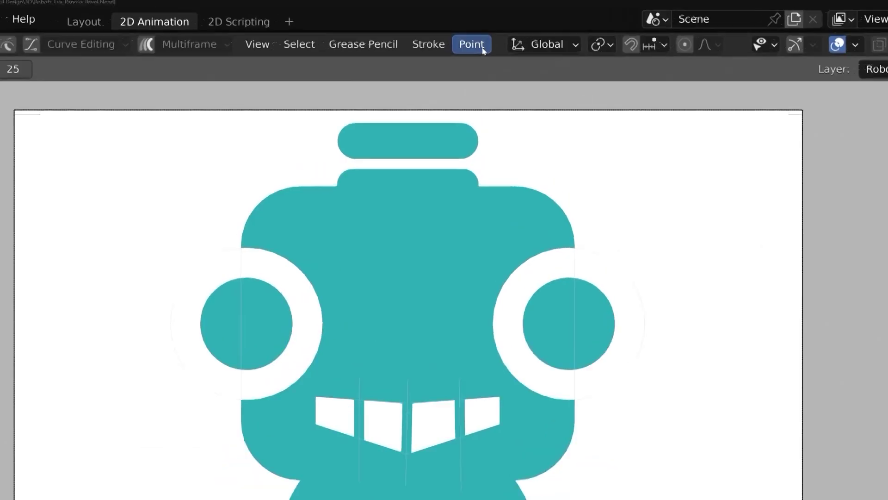
Bevel the robot's selected teeth corner points in two passes.
click(488, 35)
mouse_move(510, 264)
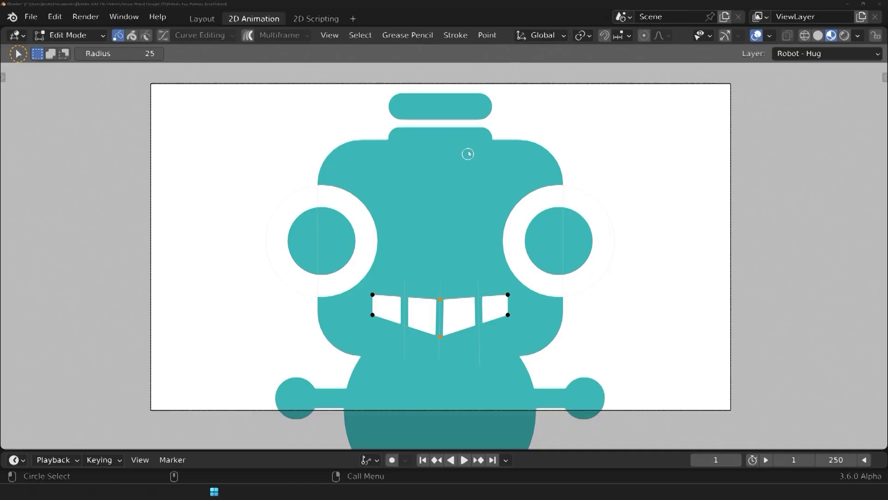
click(487, 35)
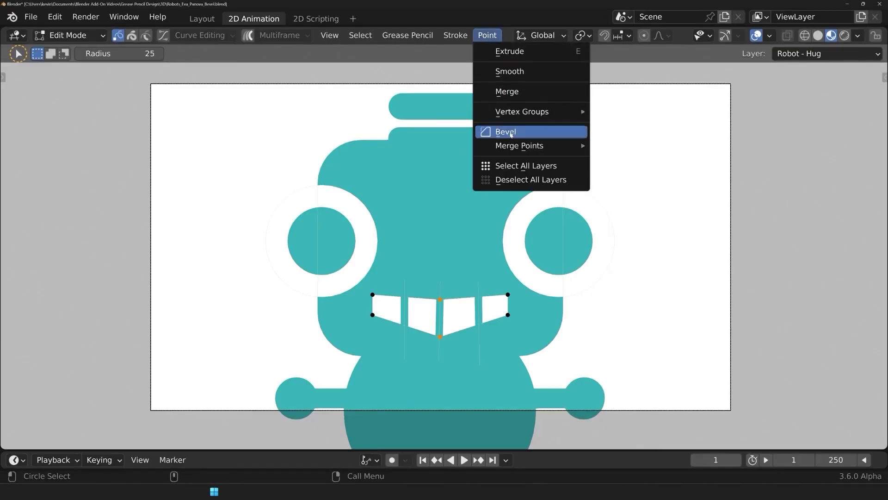
click(499, 133)
click(509, 323)
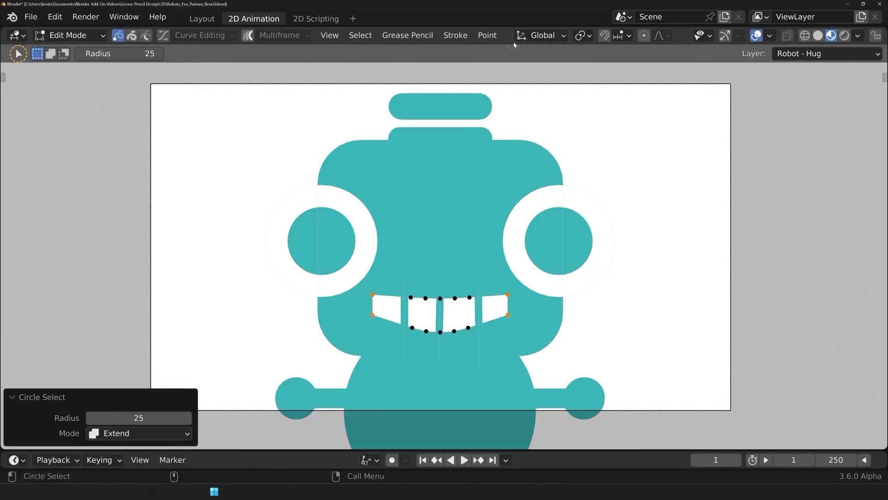
click(488, 36)
click(521, 133)
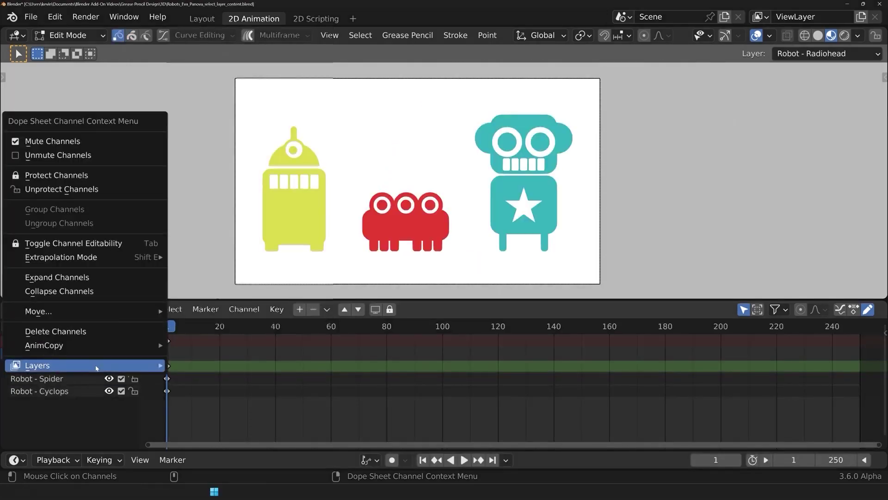
Merge the Robot - Baby layer into Robot - Bear from the Dope Sheet channels.
click(295, 124)
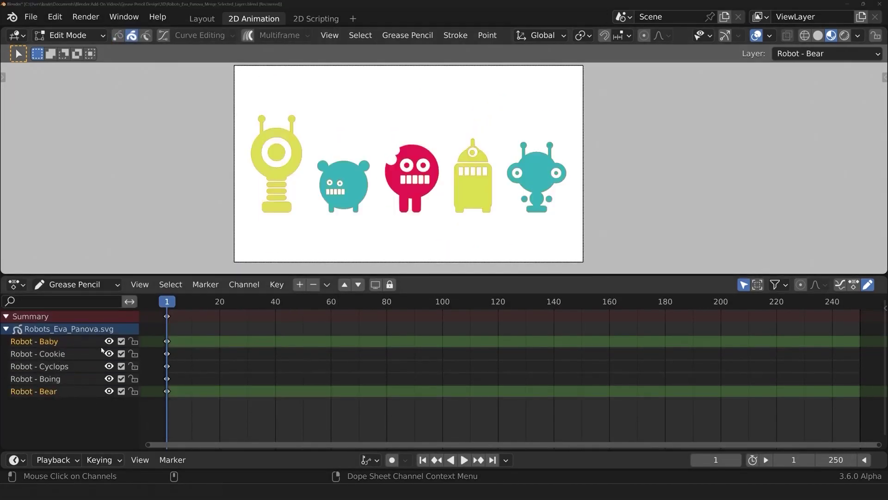
right_click(109, 394)
click(208, 373)
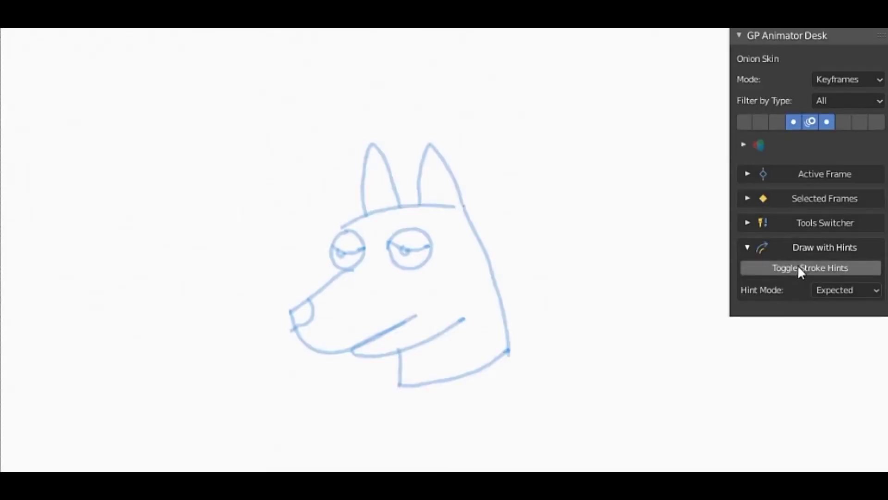
Turn on stroke hints, step through the dog's poses with arrow keys, and play the animation.
click(800, 270)
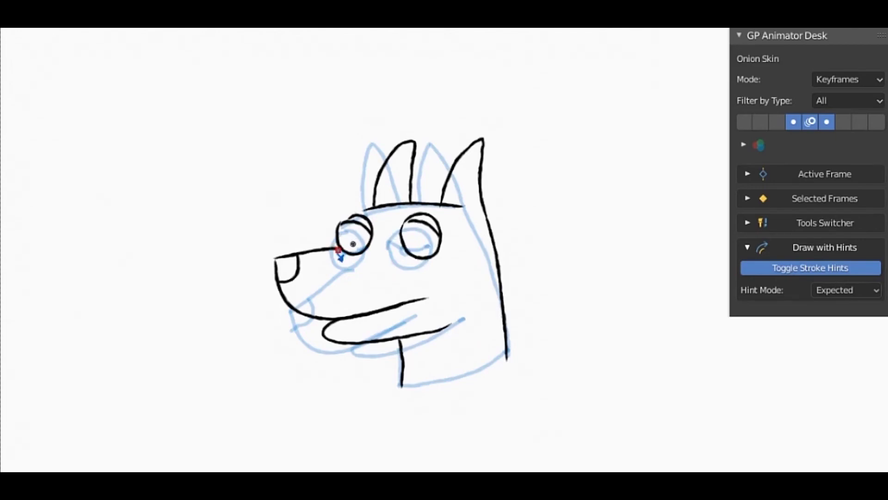
scroll(340, 254, up, 3)
scroll(313, 254, up, 1)
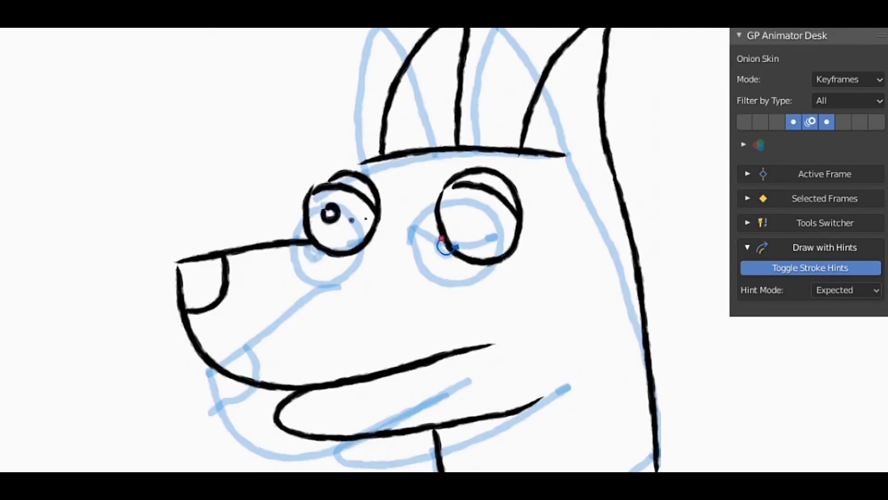
scroll(377, 286, down, 4)
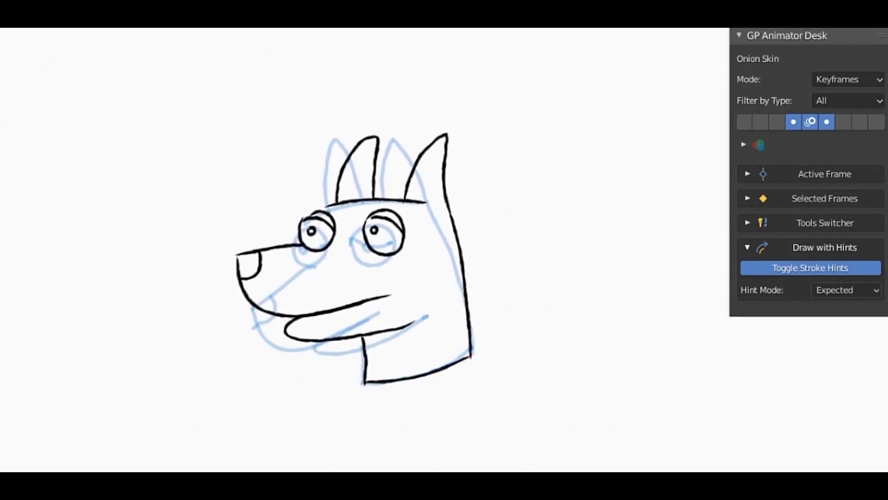
key(Right)
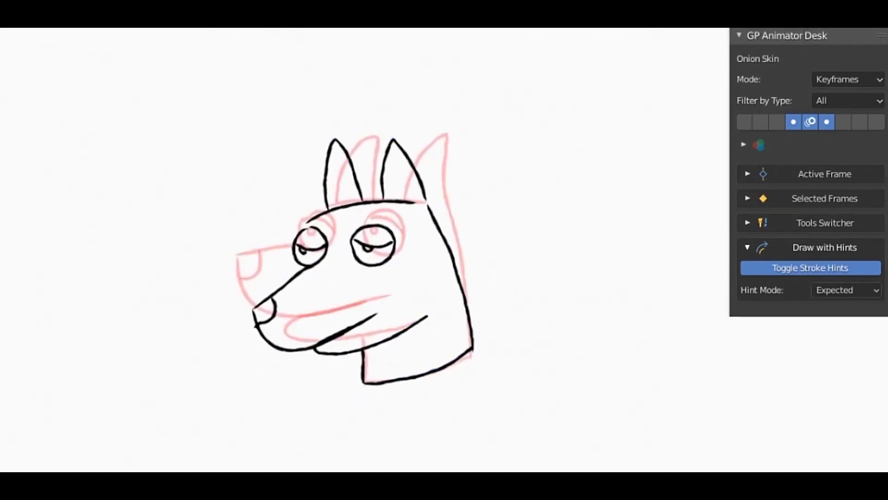
key(Right)
key(Left)
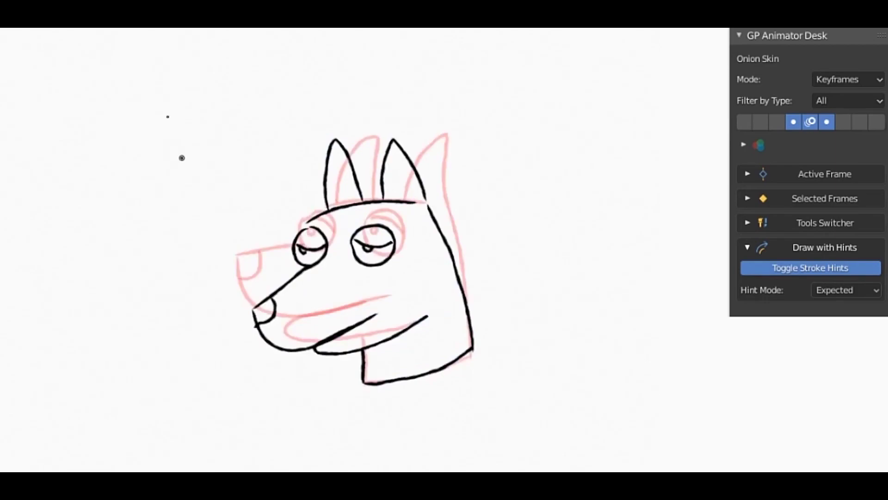
key(Right)
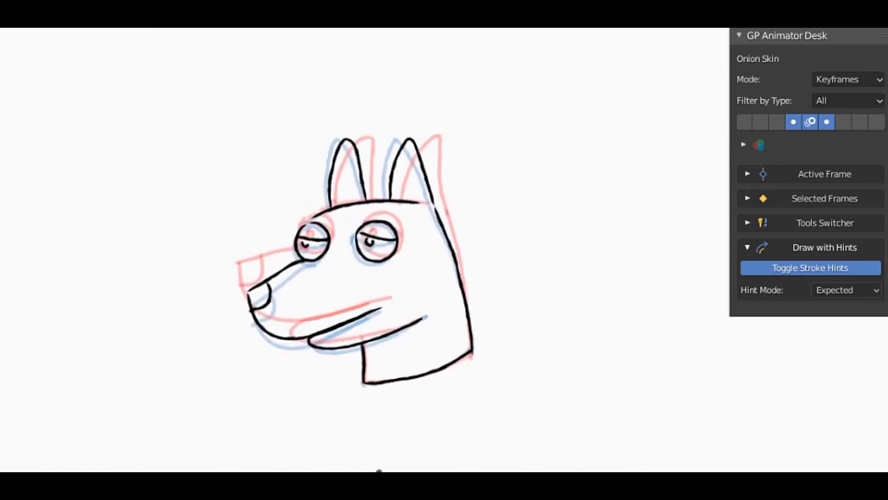
key(space)
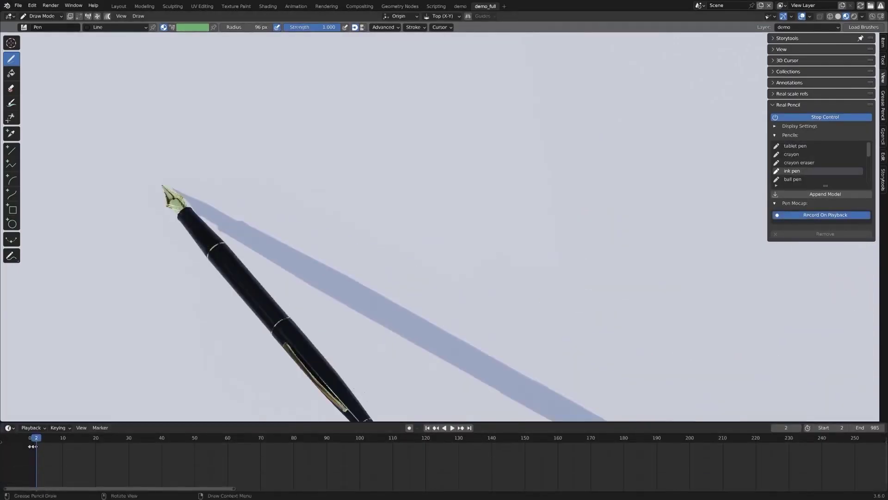
Record the pen writing the underlined word Recording, stop, and pick the ball pen.
mouse_move(141, 165)
mouse_down()
mouse_move(194, 228)
mouse_move(364, 202)
mouse_move(448, 208)
mouse_move(493, 225)
mouse_up()
drag(146, 264, 523, 251)
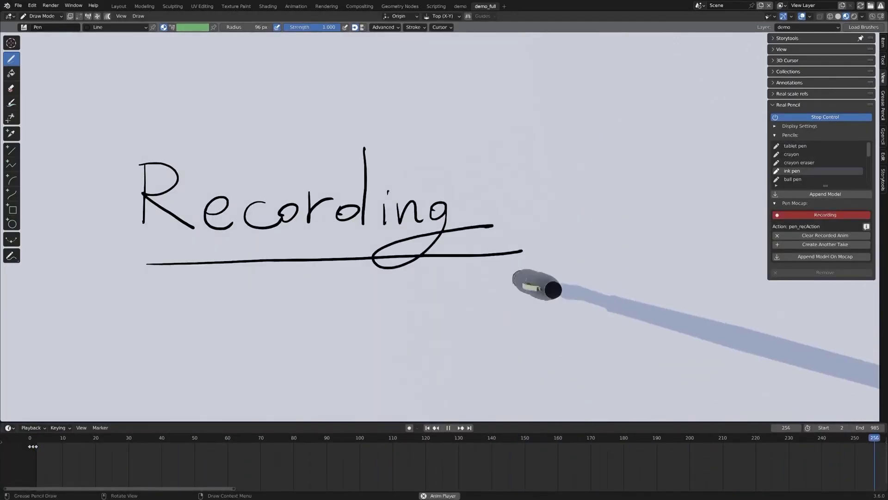
click(825, 215)
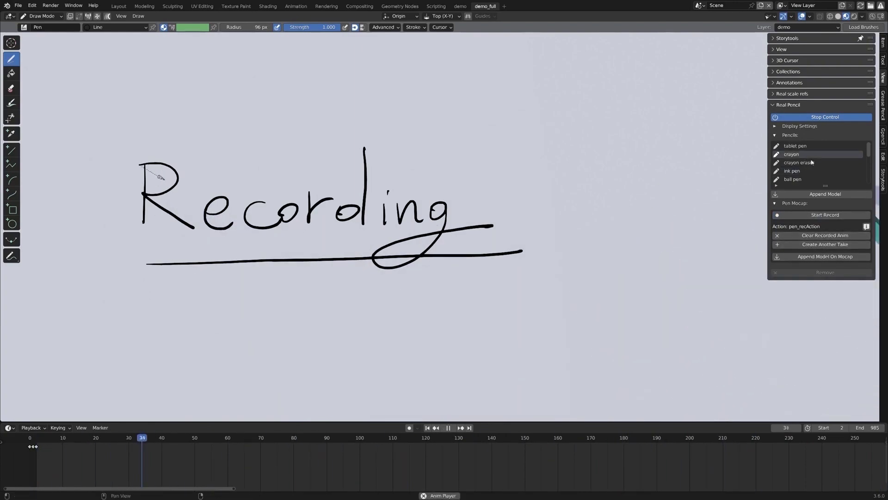
click(812, 180)
scroll(824, 181, down, 3)
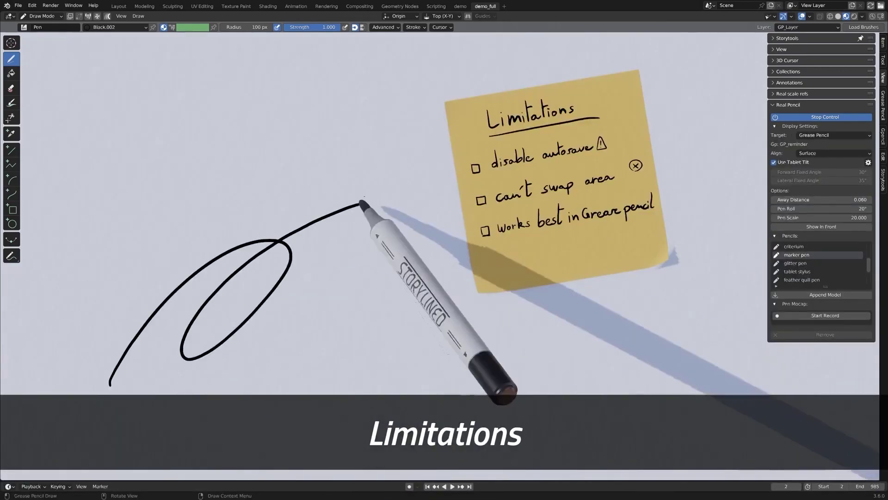
Draw a looping stroke with the marker pen beside the Limitations note.
drag(332, 196, 351, 238)
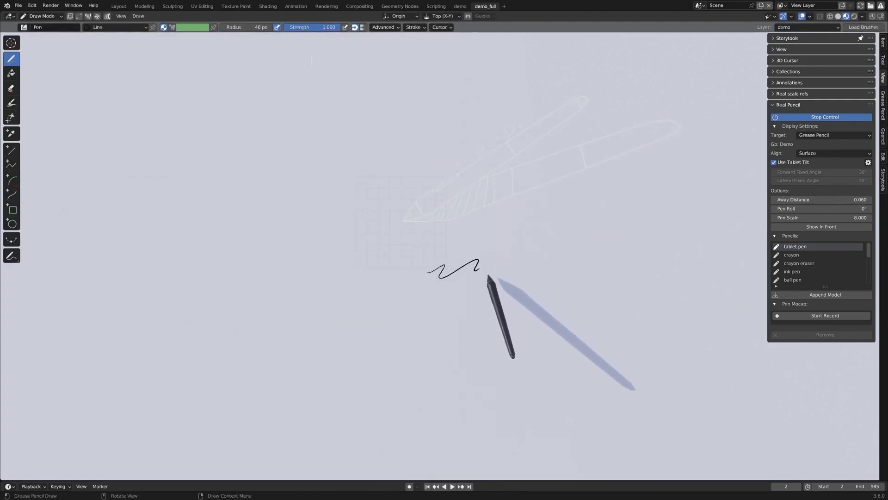
Draw a wavy and a zigzag tablet stroke, then undo both.
drag(484, 281, 506, 279)
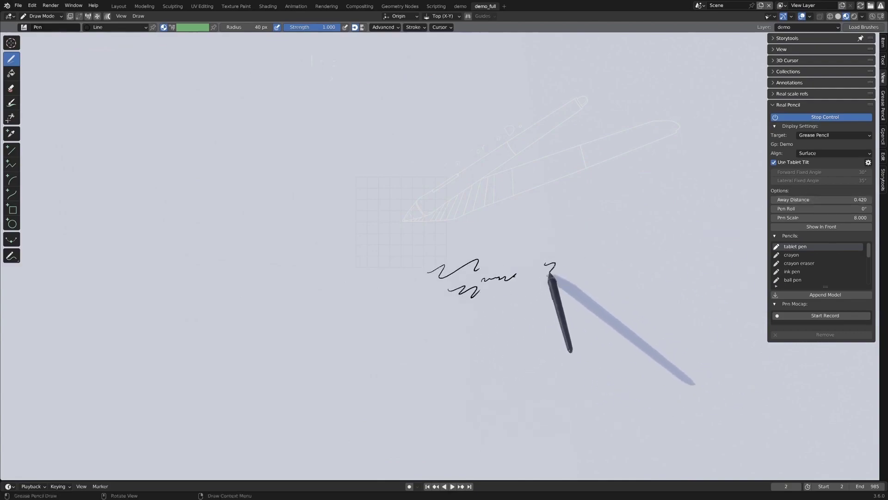
drag(548, 273, 603, 273)
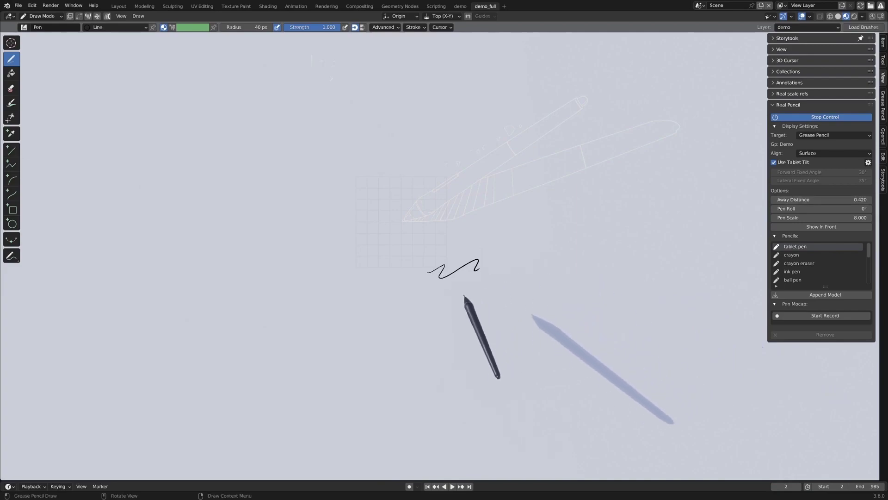
key(ctrl+z)
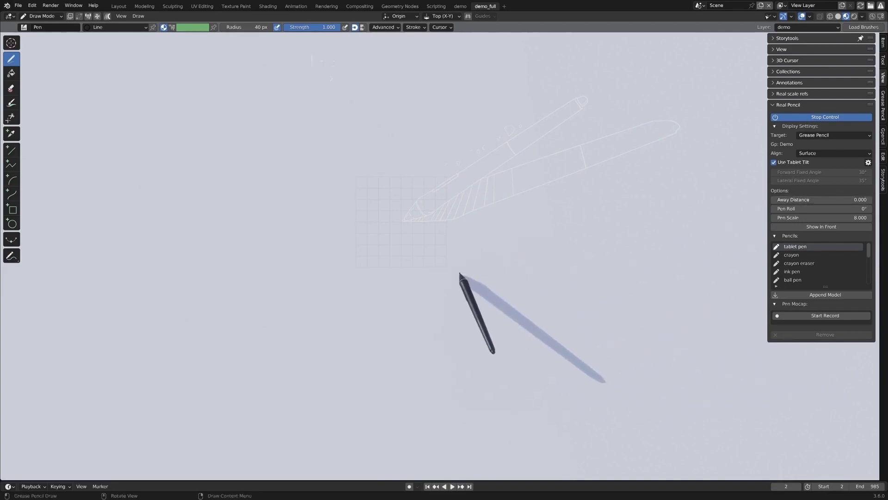
key(ctrl+z)
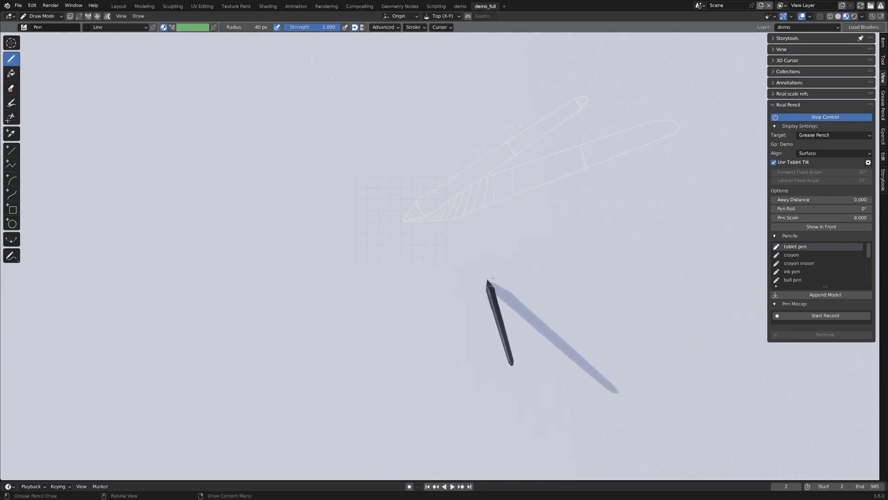
Reset the pen's Away Distance to its default 0.060.
right_click(818, 196)
click(809, 217)
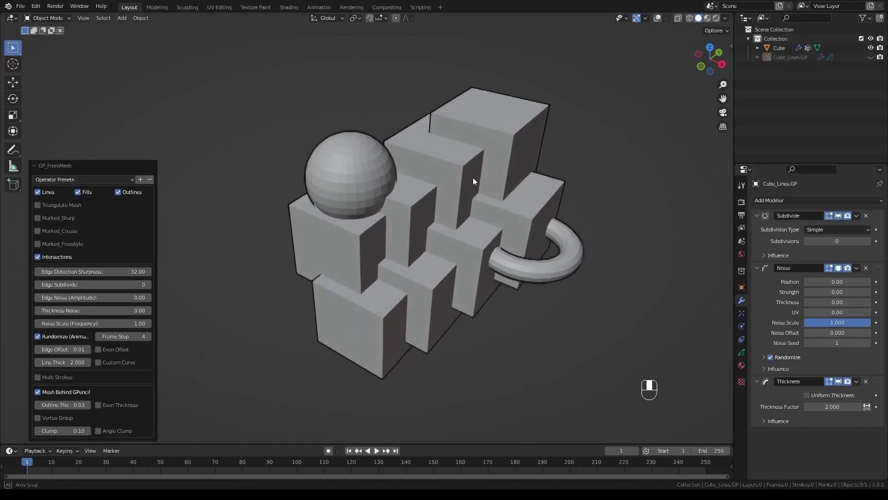
Generate Grease Pencil lines and fills from the well mesh, producing the Well_Lines.GP object.
mouse_move(473, 177)
middle_down()
mouse_move(502, 184)
mouse_move(399, 147)
middle_up()
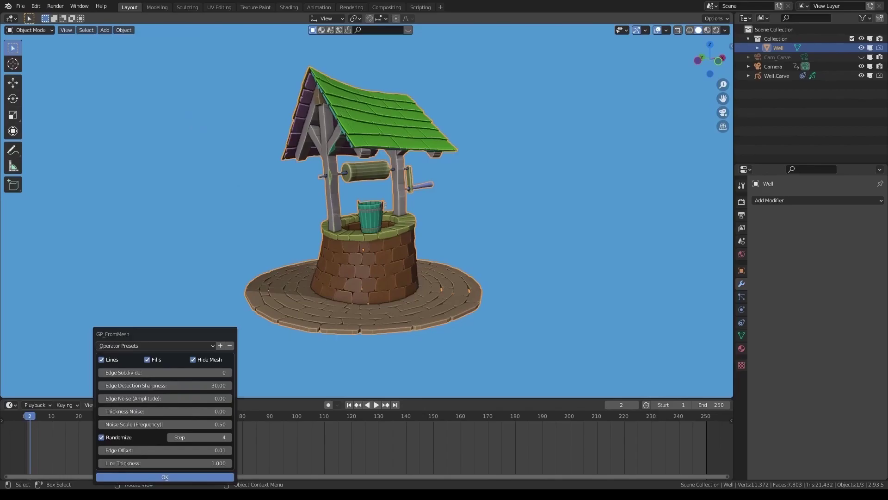
click(165, 477)
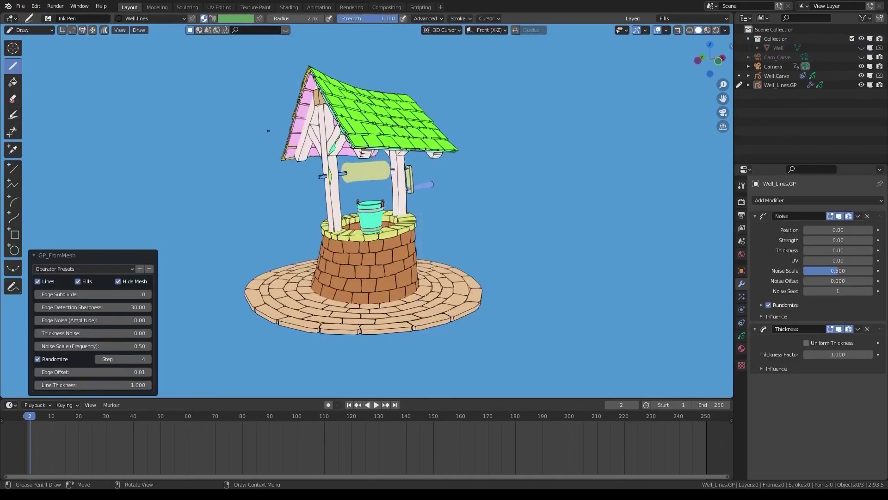
middle_drag(274, 191, 284, 209)
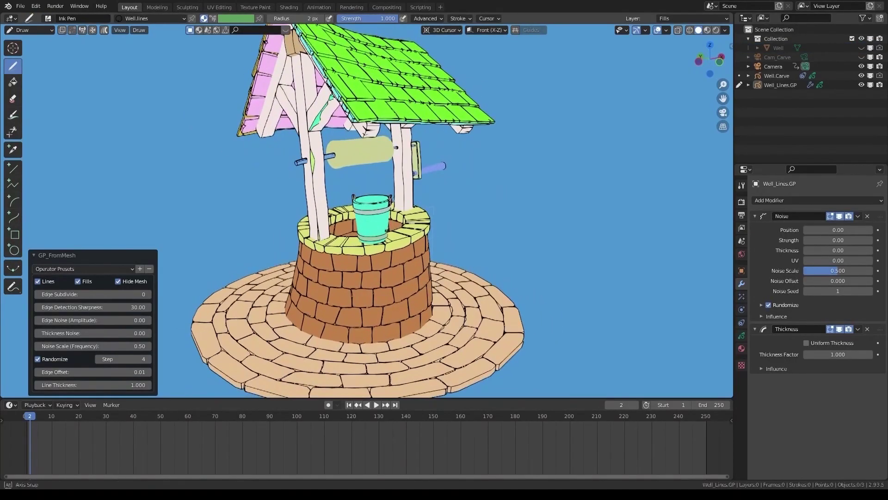
scroll(285, 209, up, 2)
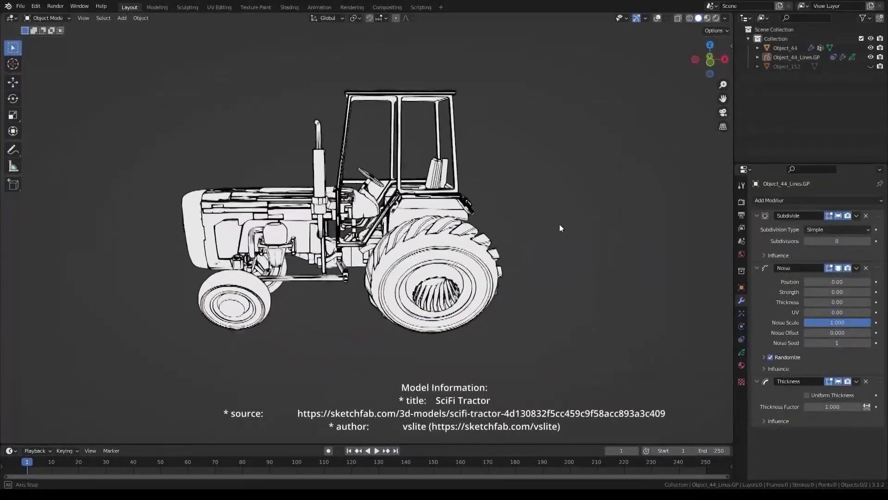
Orbit the outlined sci-fi tractor from a side view round to the front.
middle_drag(559, 227, 443, 231)
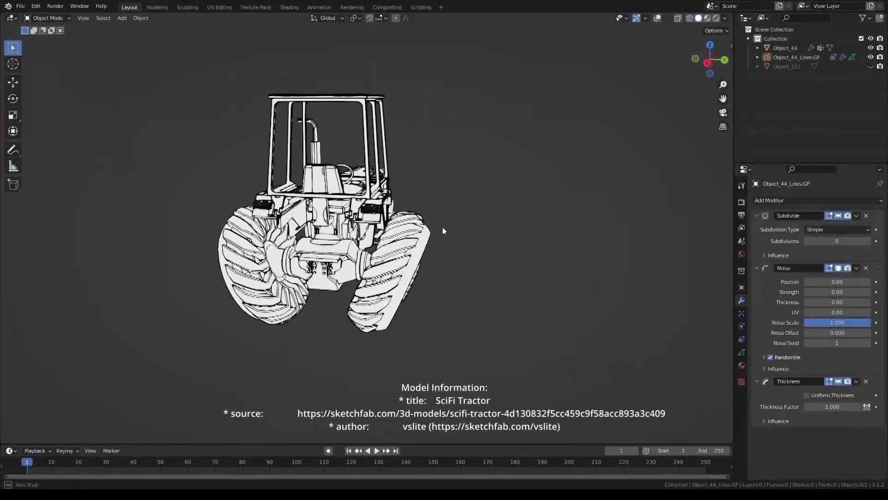